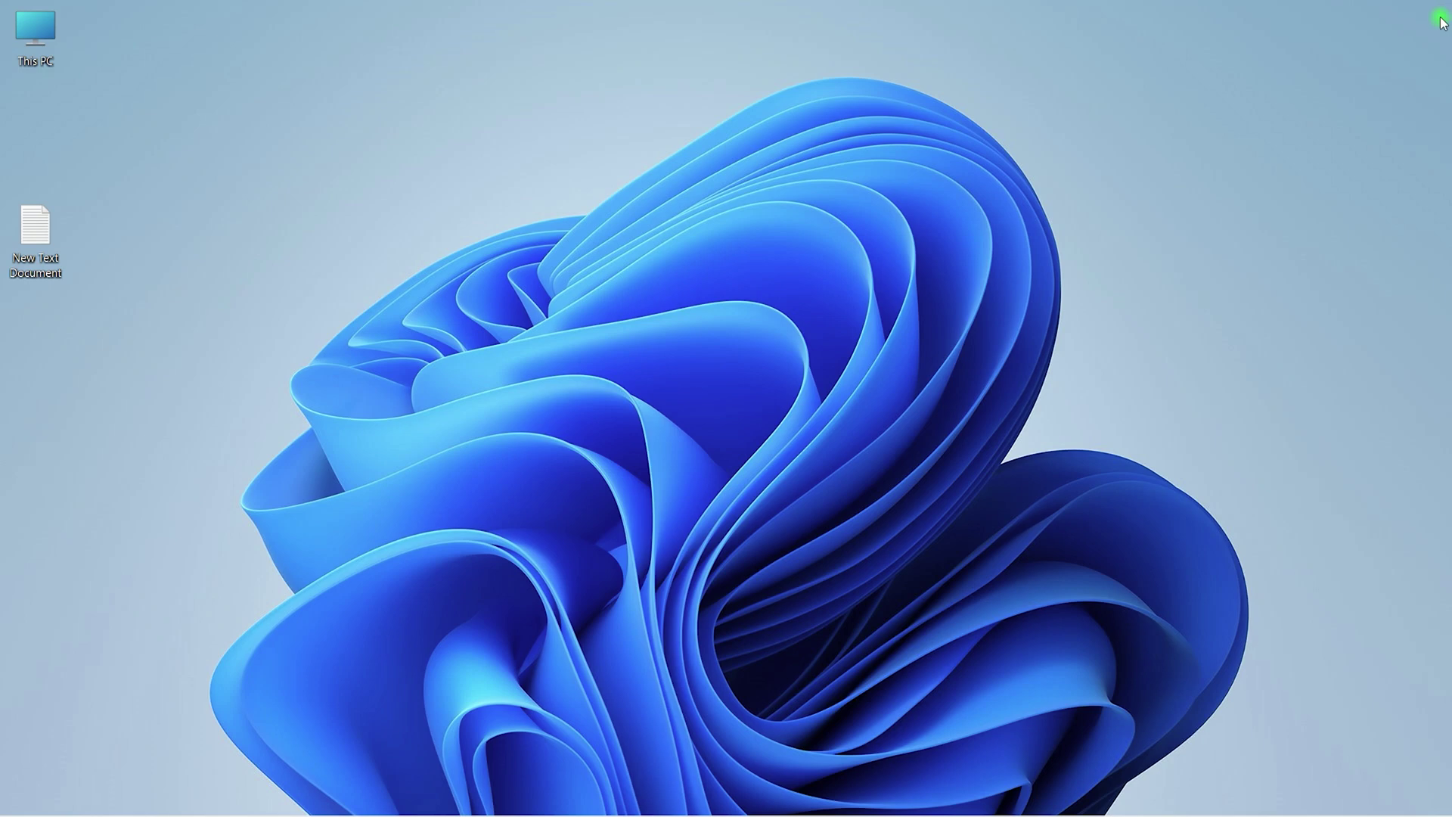
Step: Open Settings at System > Storage to view Local Disk (C:) usage, including Temporary files
key("super+i")
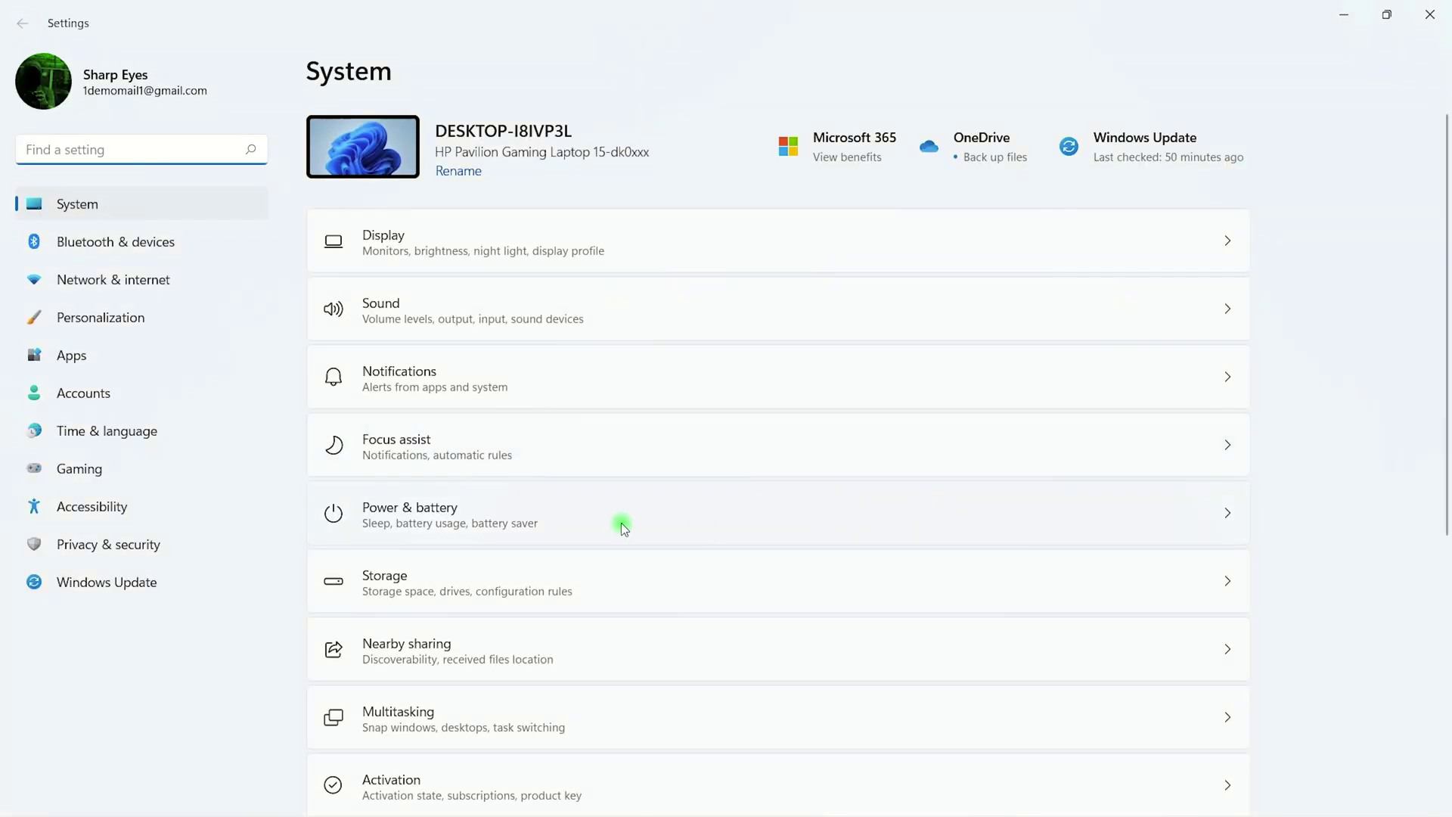
left_click(1022, 589)
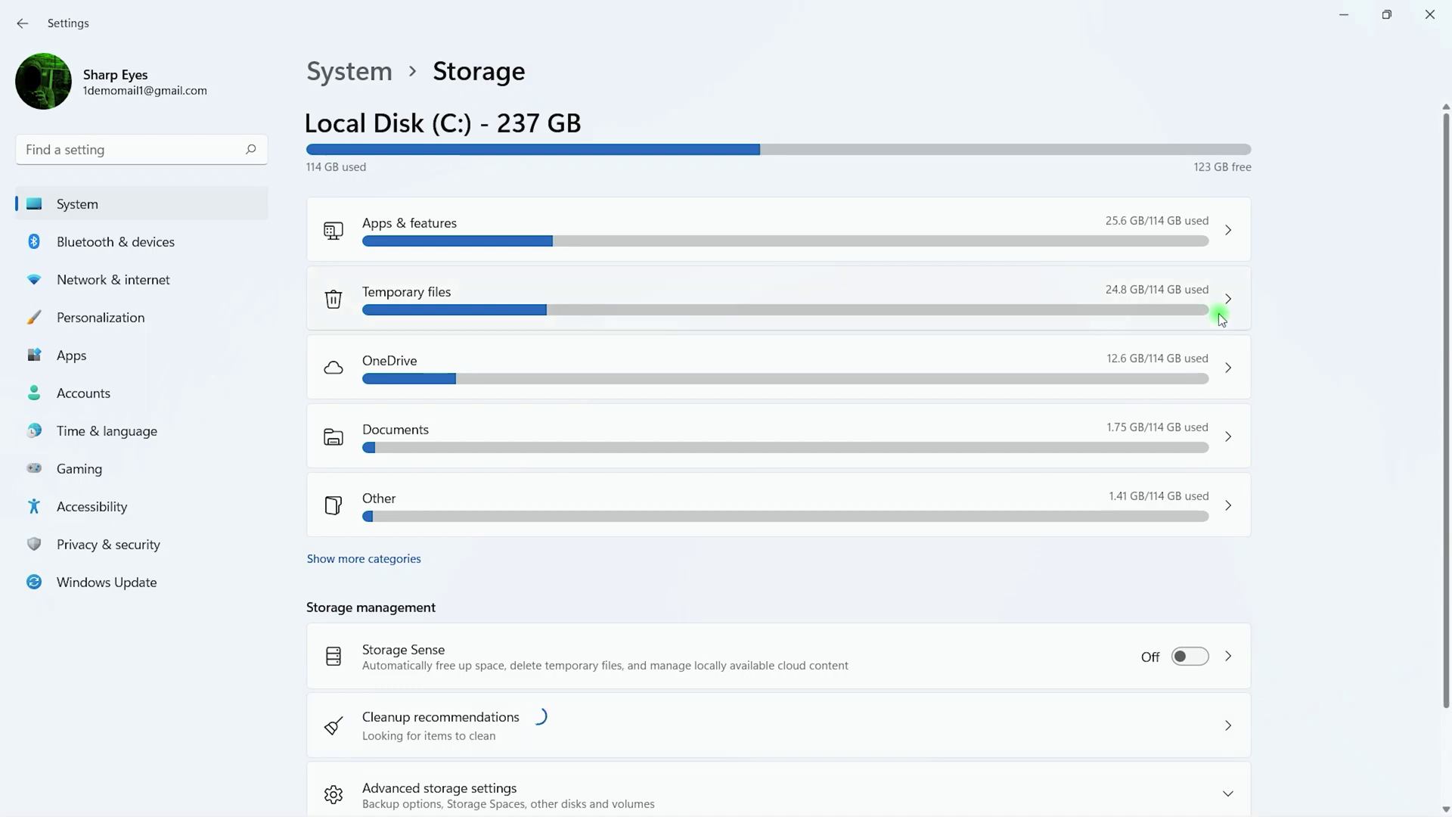
Step: Open Temporary files and add Recycle Bin to the cleanup, raising the selected total to 2.09 GB
left_click(330, 303)
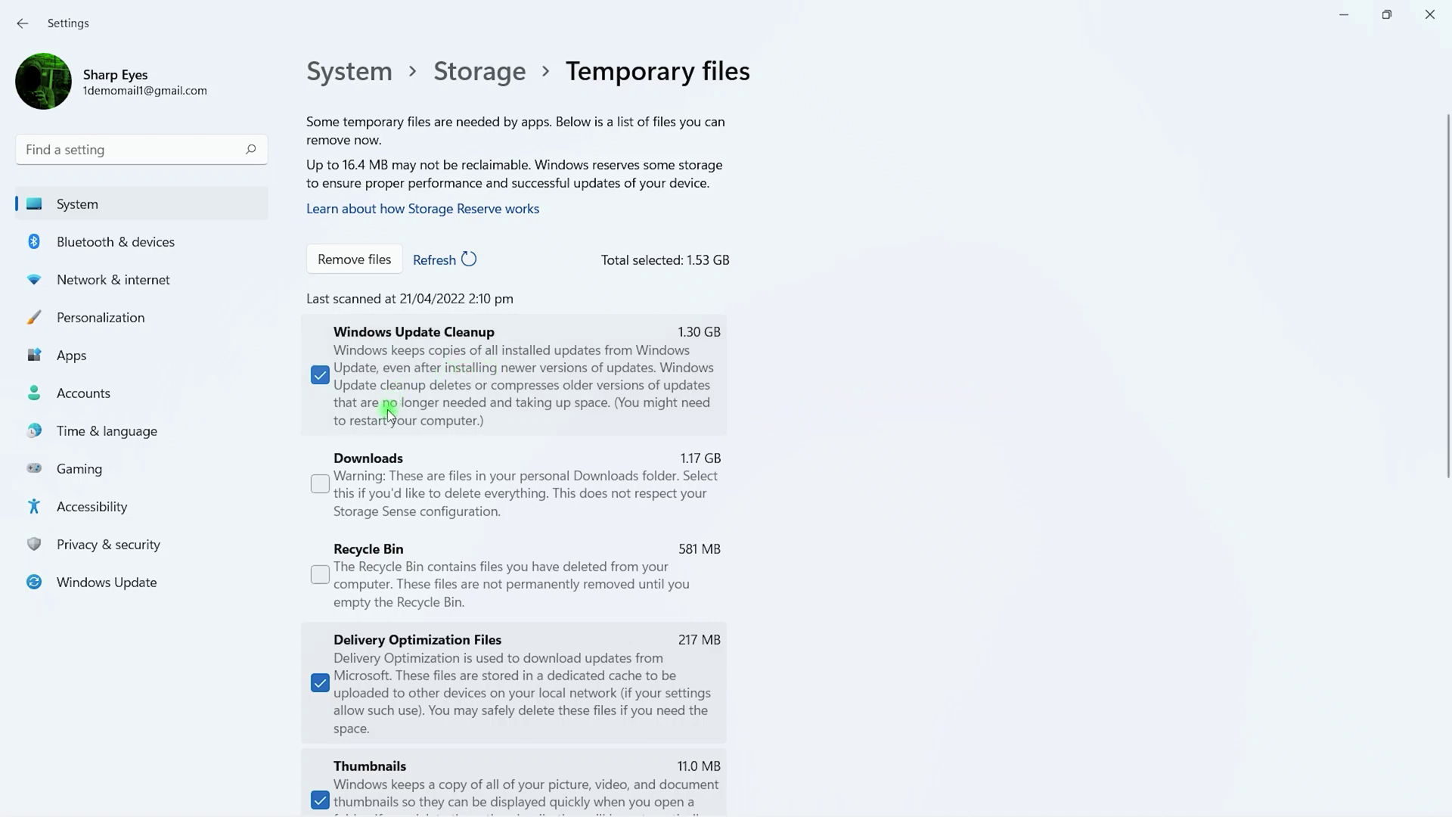
left_click(319, 576)
scroll(877, 512, "down", 4)
scroll(877, 513, "down", 1)
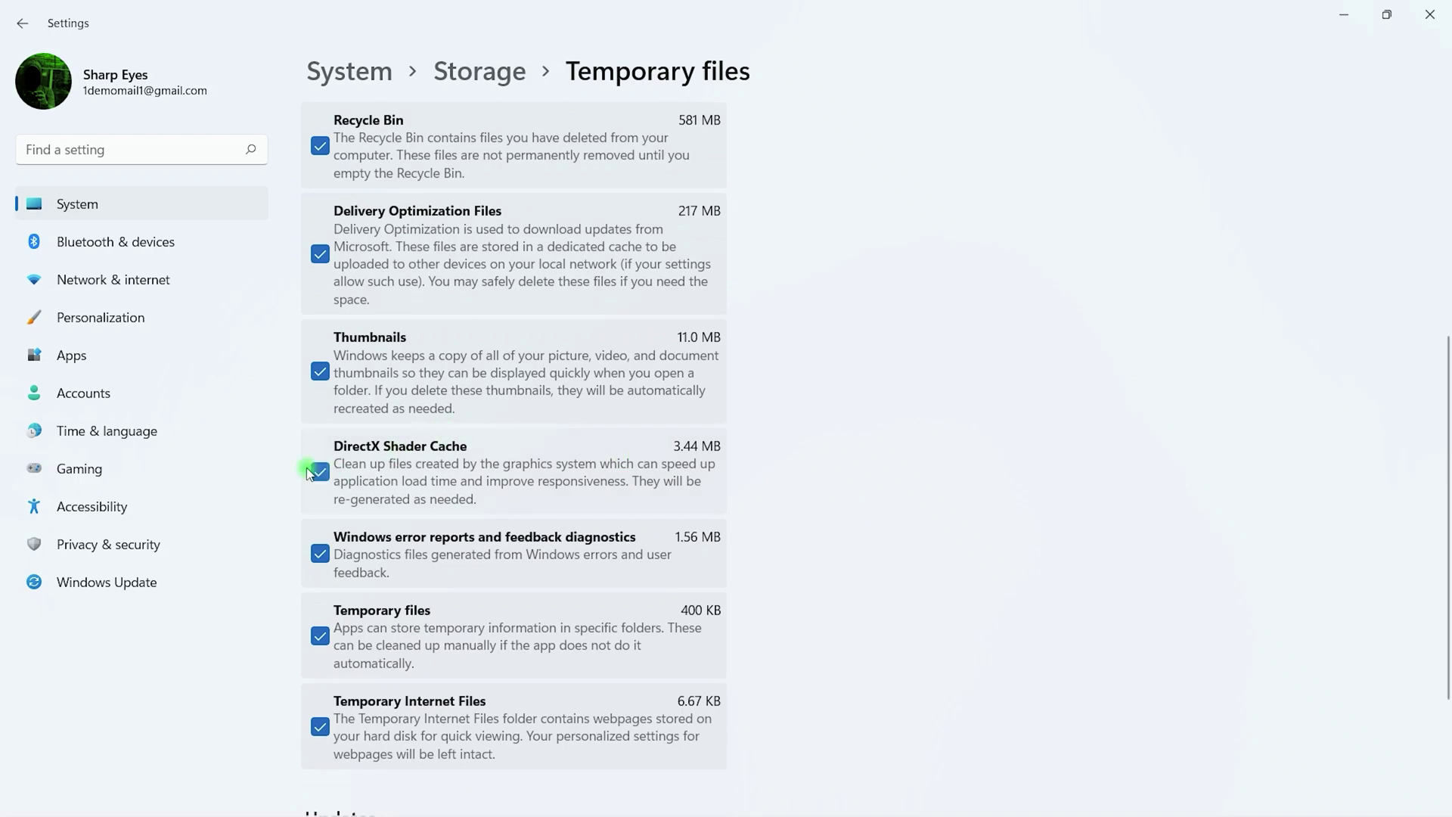
scroll(320, 471, "down", 1)
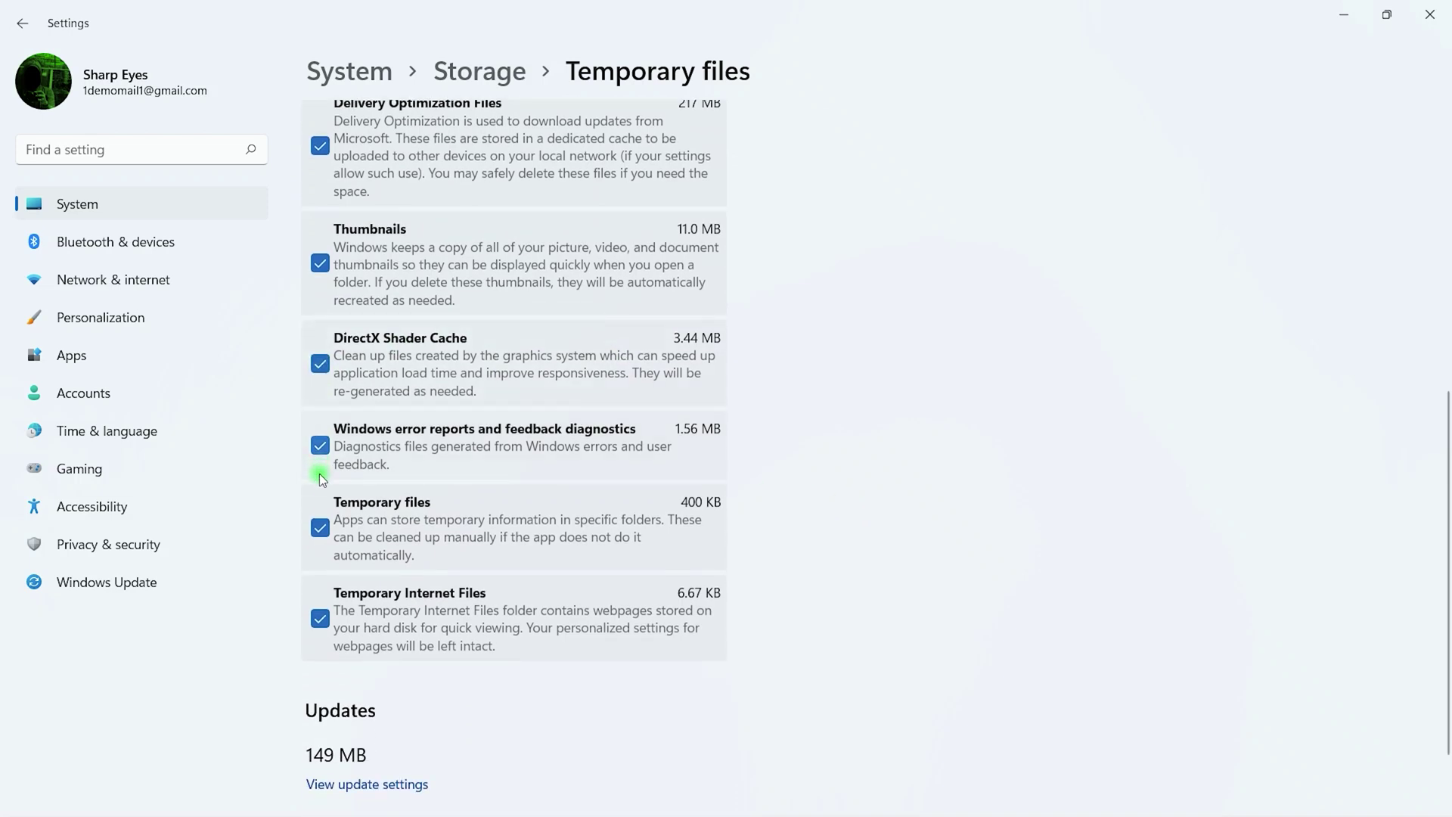
scroll(319, 480, "down", 1)
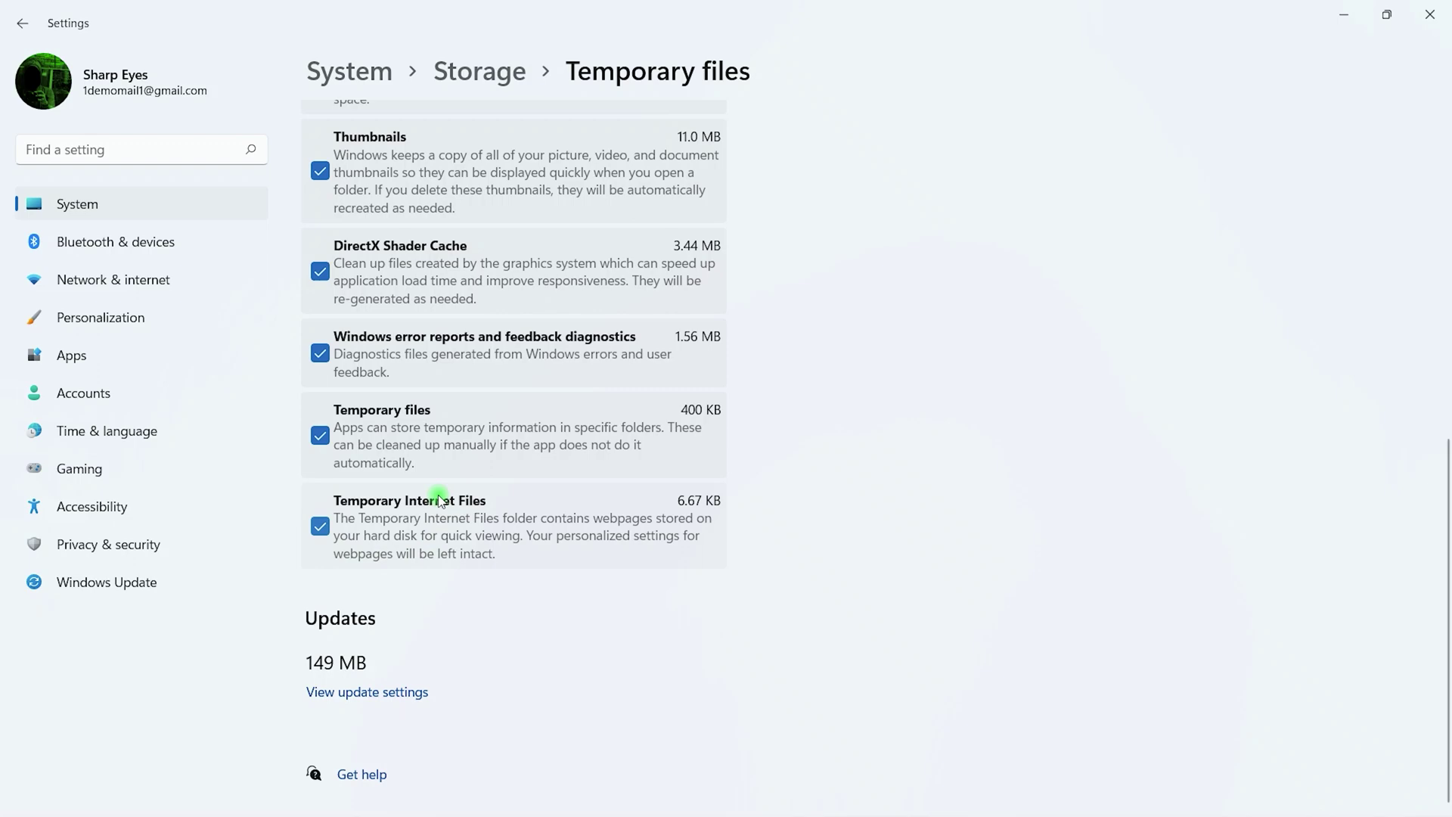
scroll(437, 495, "up", 6)
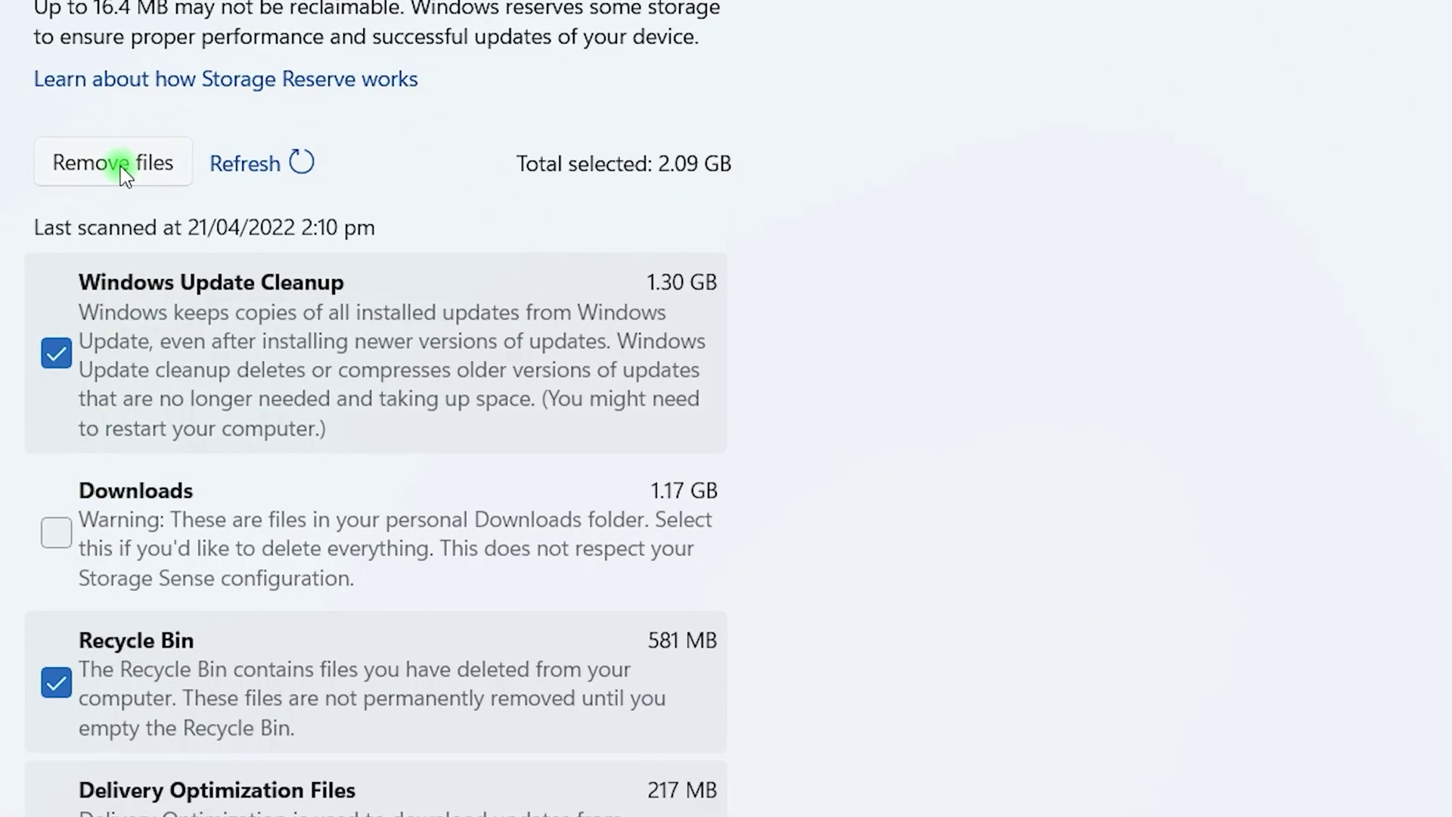
Step: Remove the checked temporary files, confirming with Continue
left_click(123, 172)
left_click(520, 517)
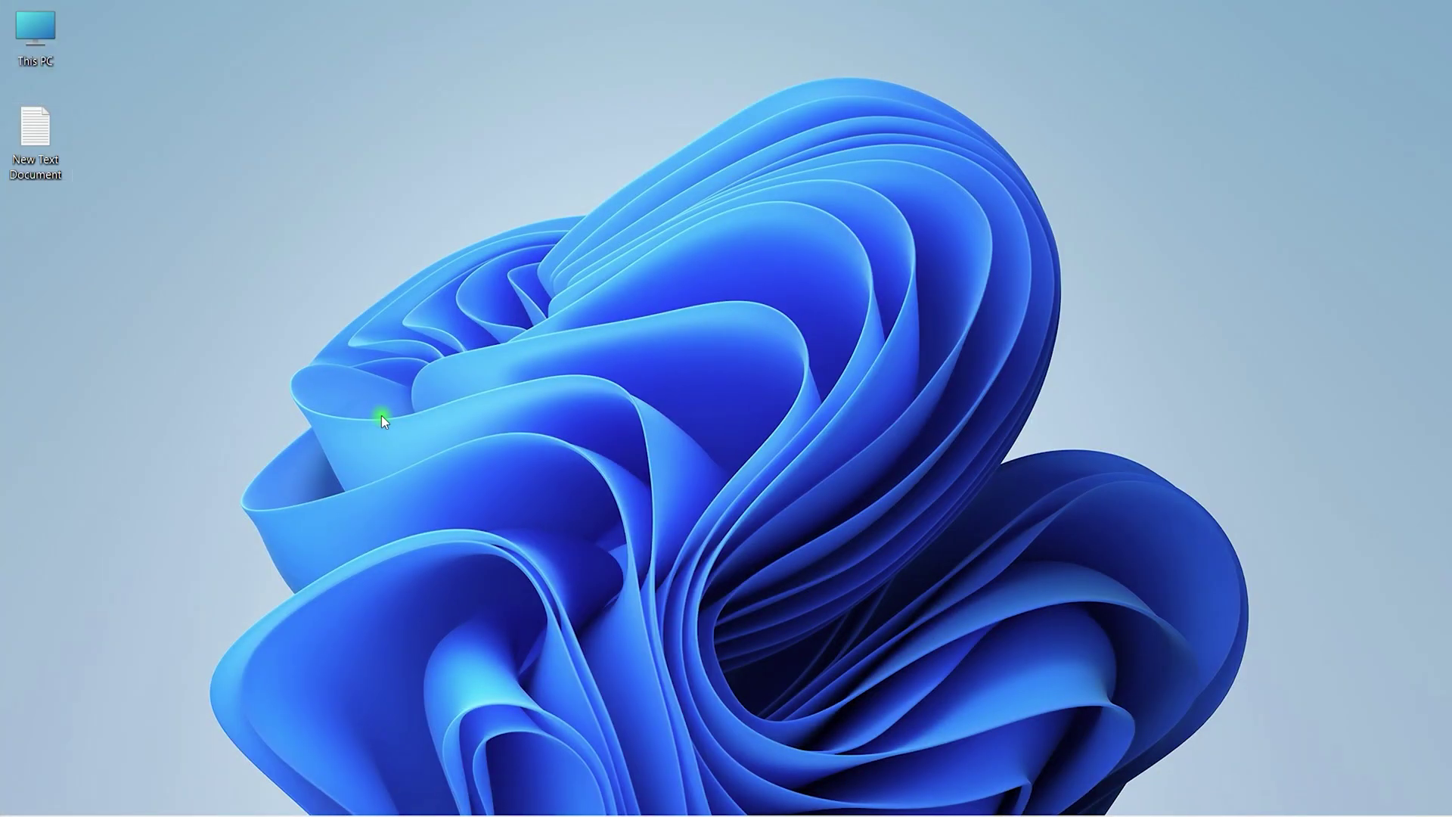
Step: Run %temp% from the Run dialog to open the AppData\Local\Temp folder
key("super+r")
key("BackSpace")
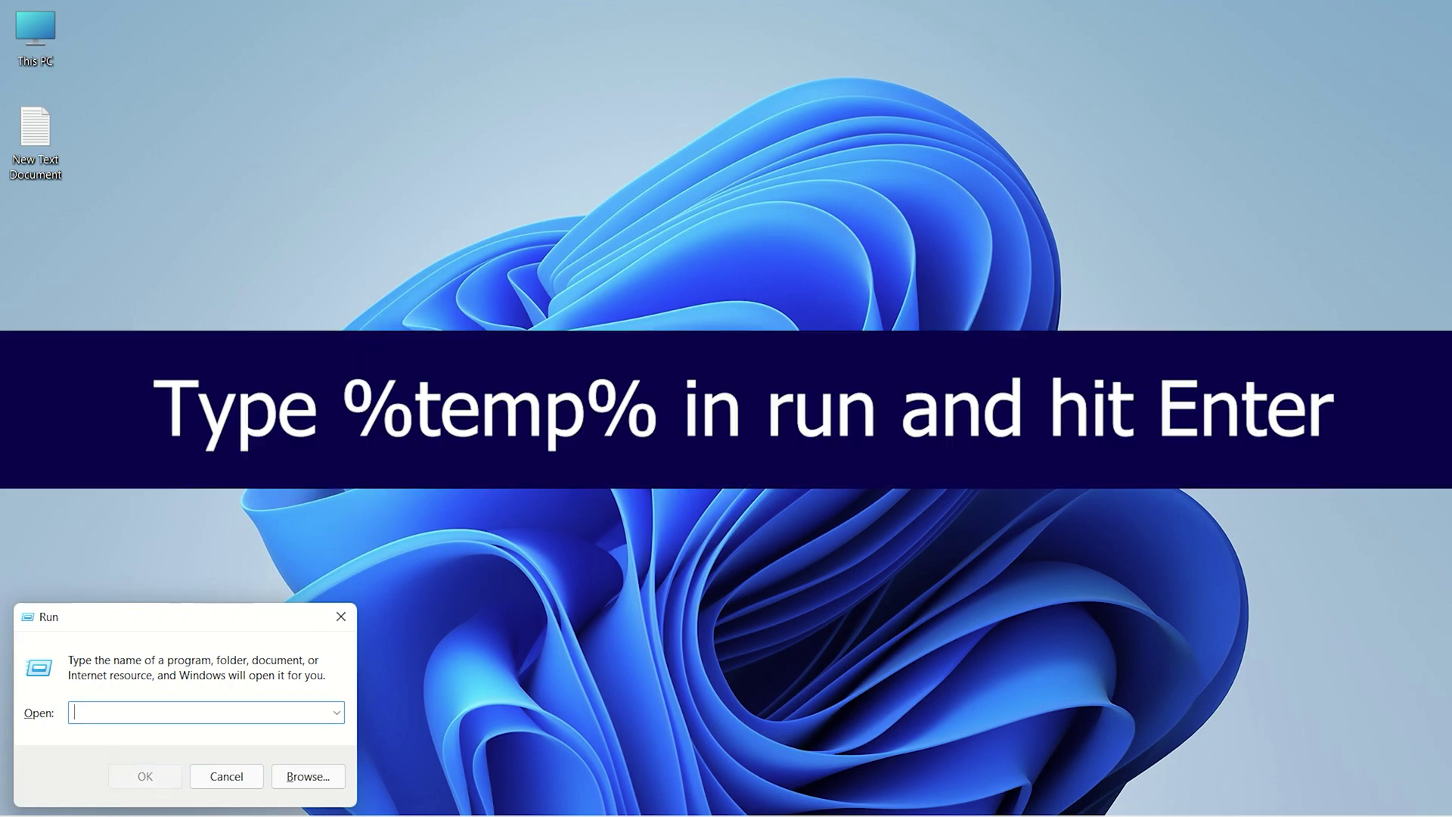
type("%temp")
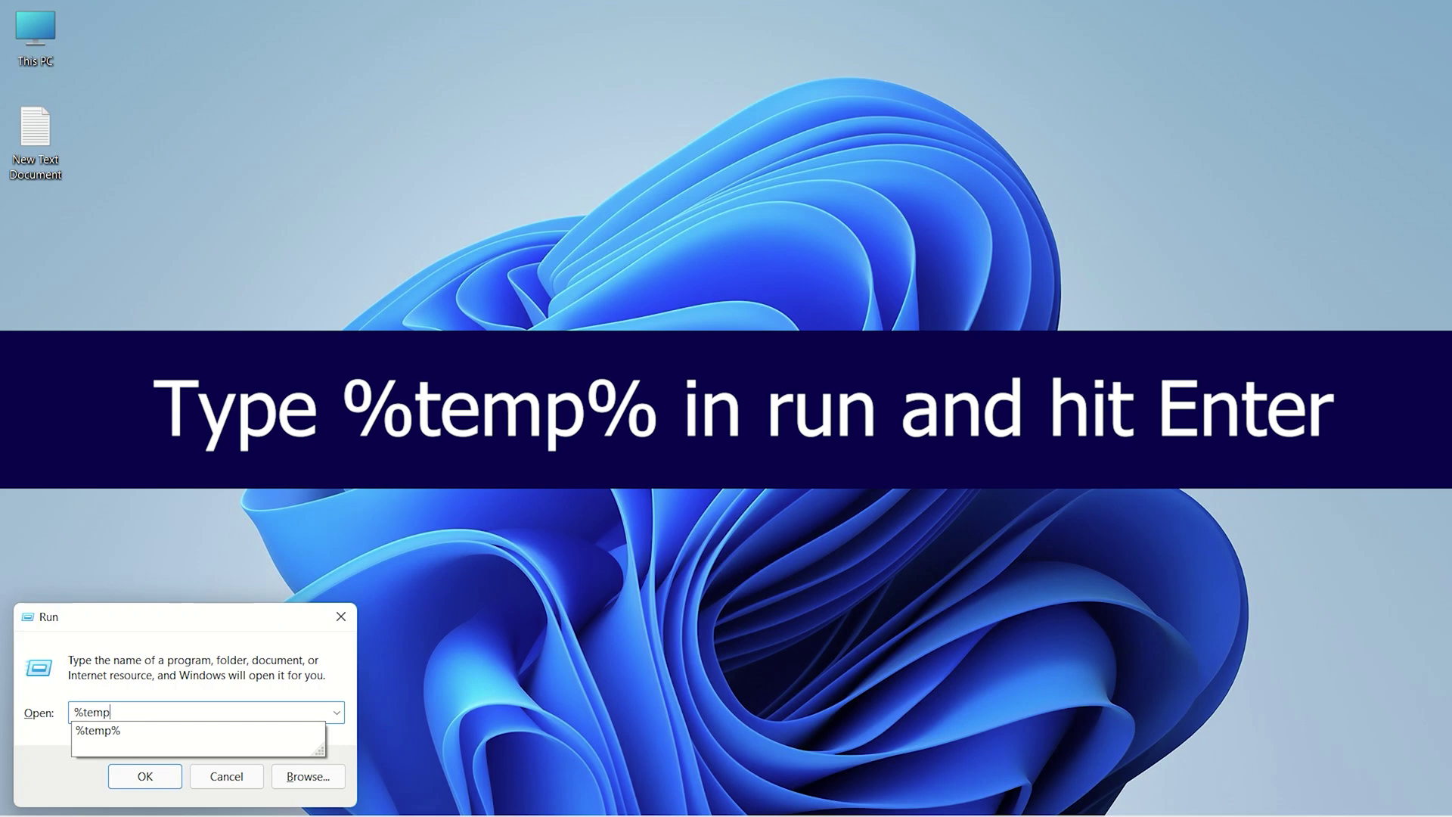
type("%")
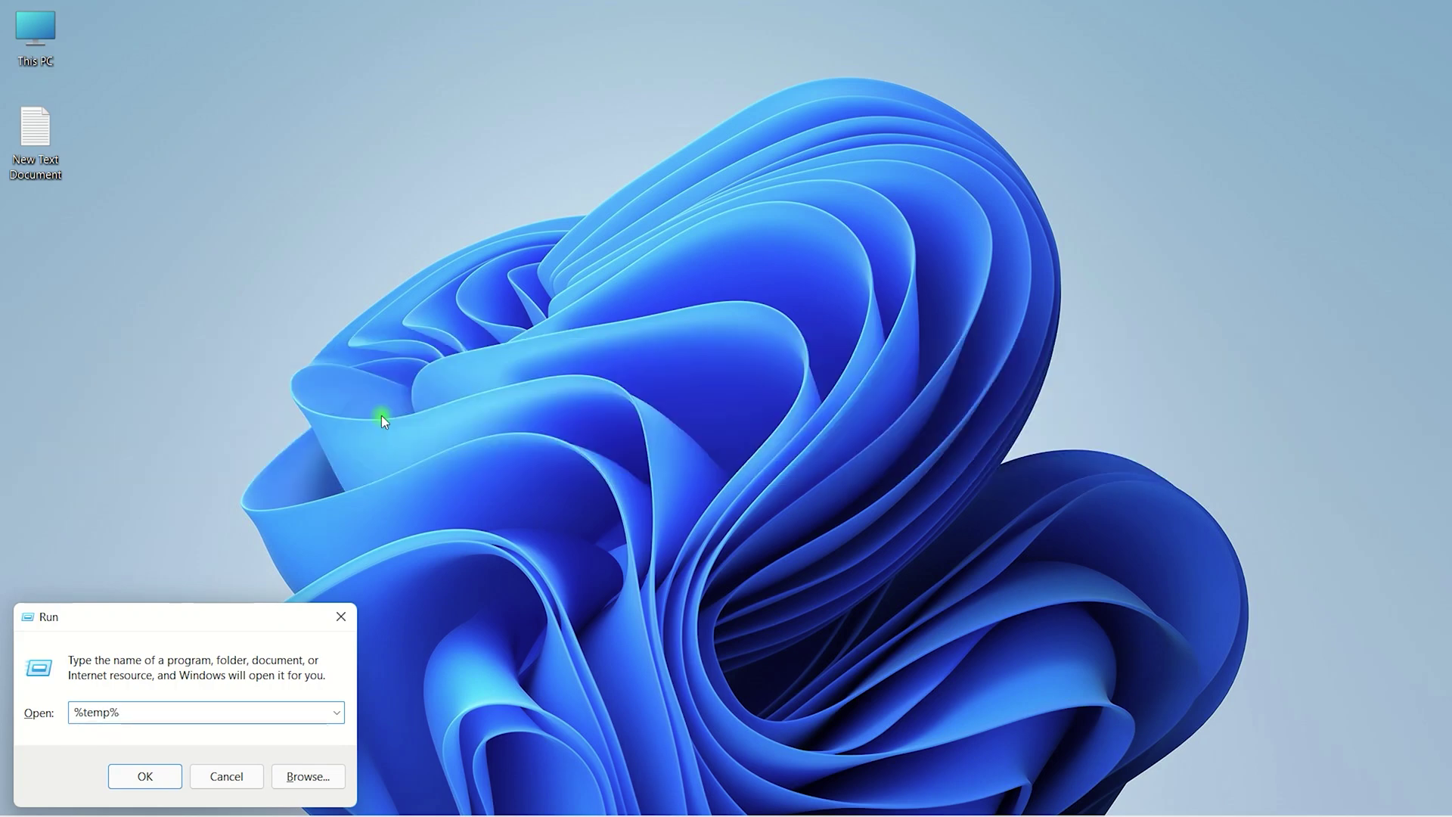
key("Return")
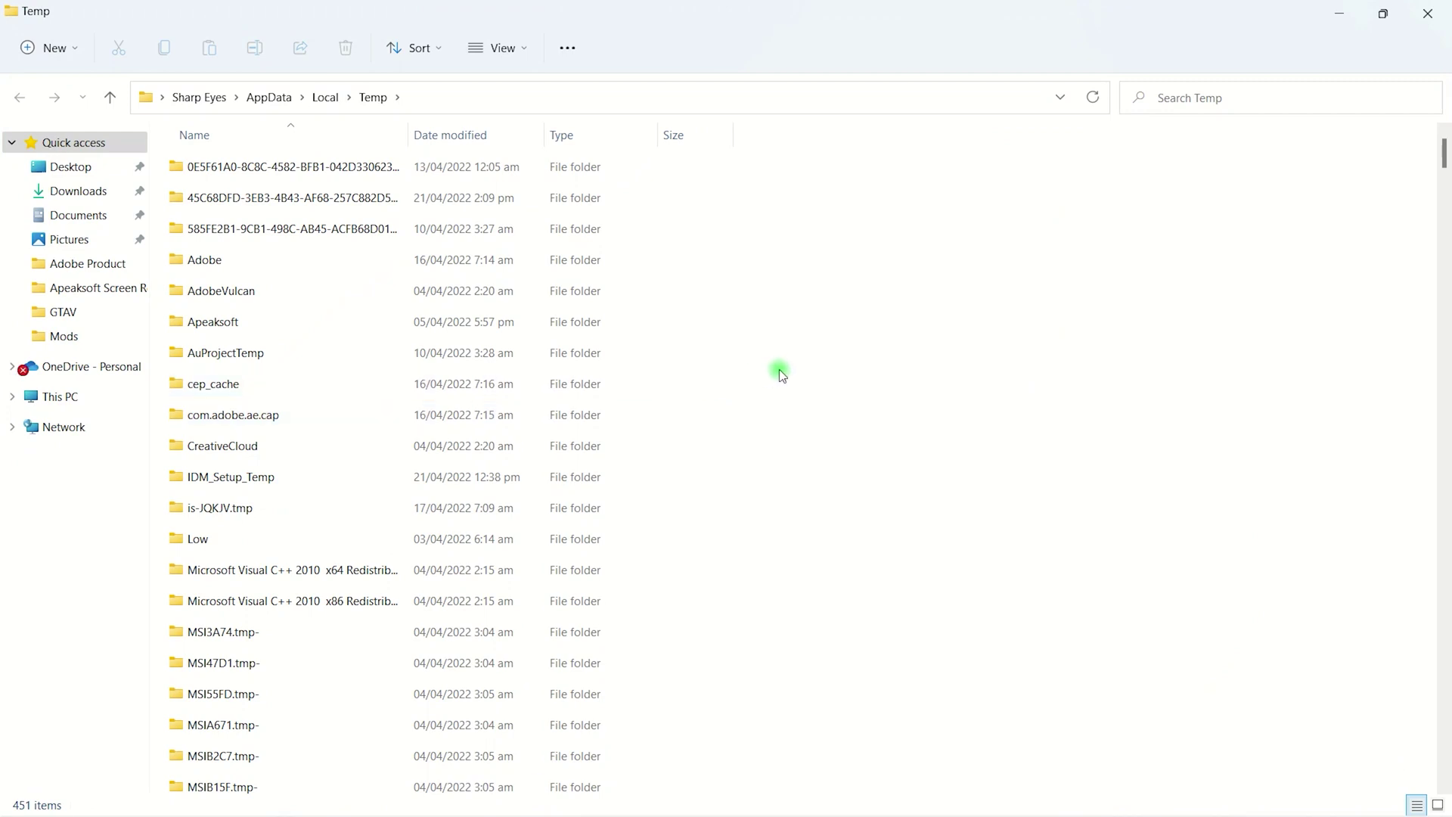
Step: Permanently delete all 451 Temp folder items, granting administrator permission, and minimize Explorer
key("ctrl+a")
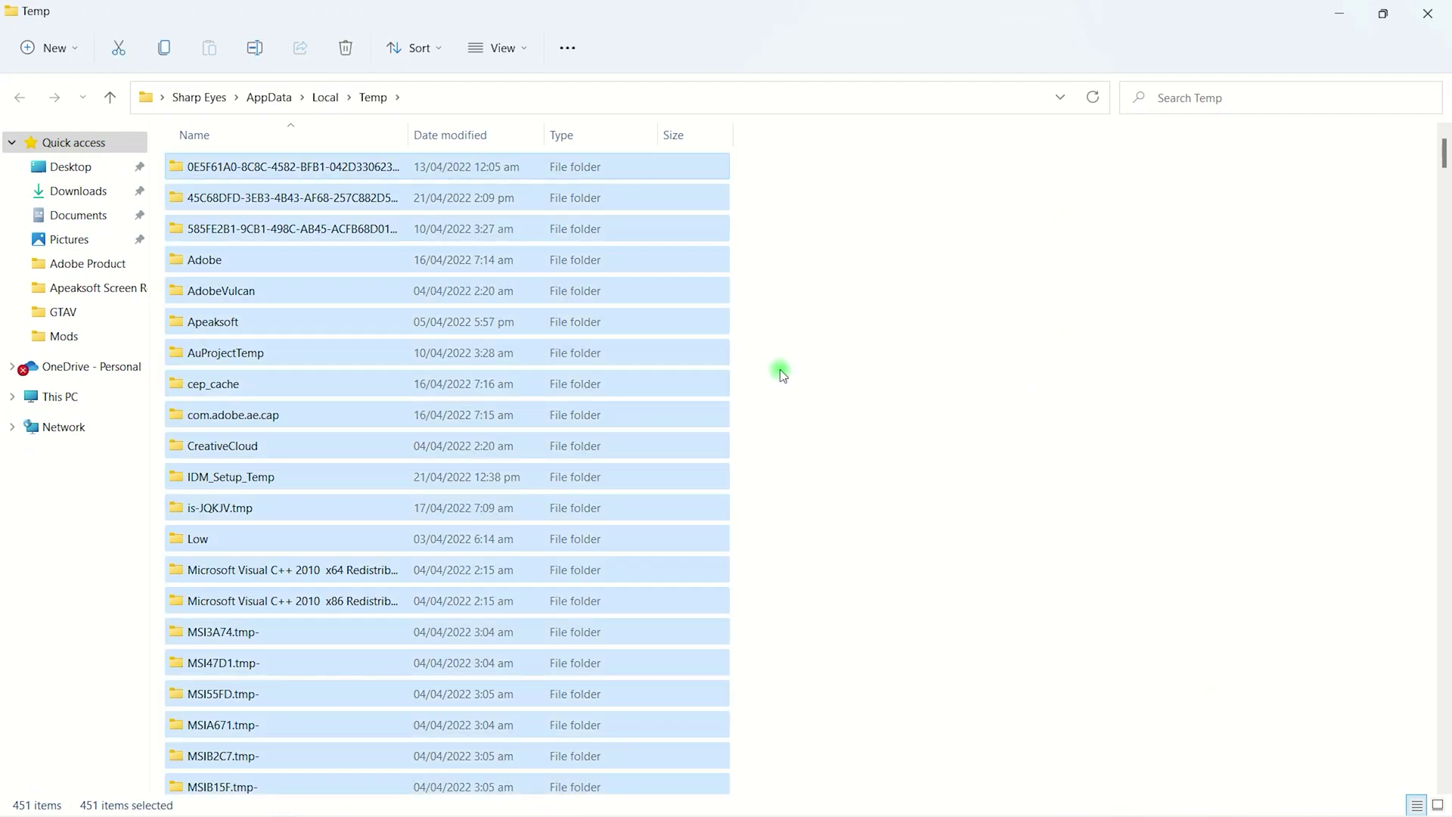
scroll(781, 374, "down", 3)
scroll(781, 374, "down", 1)
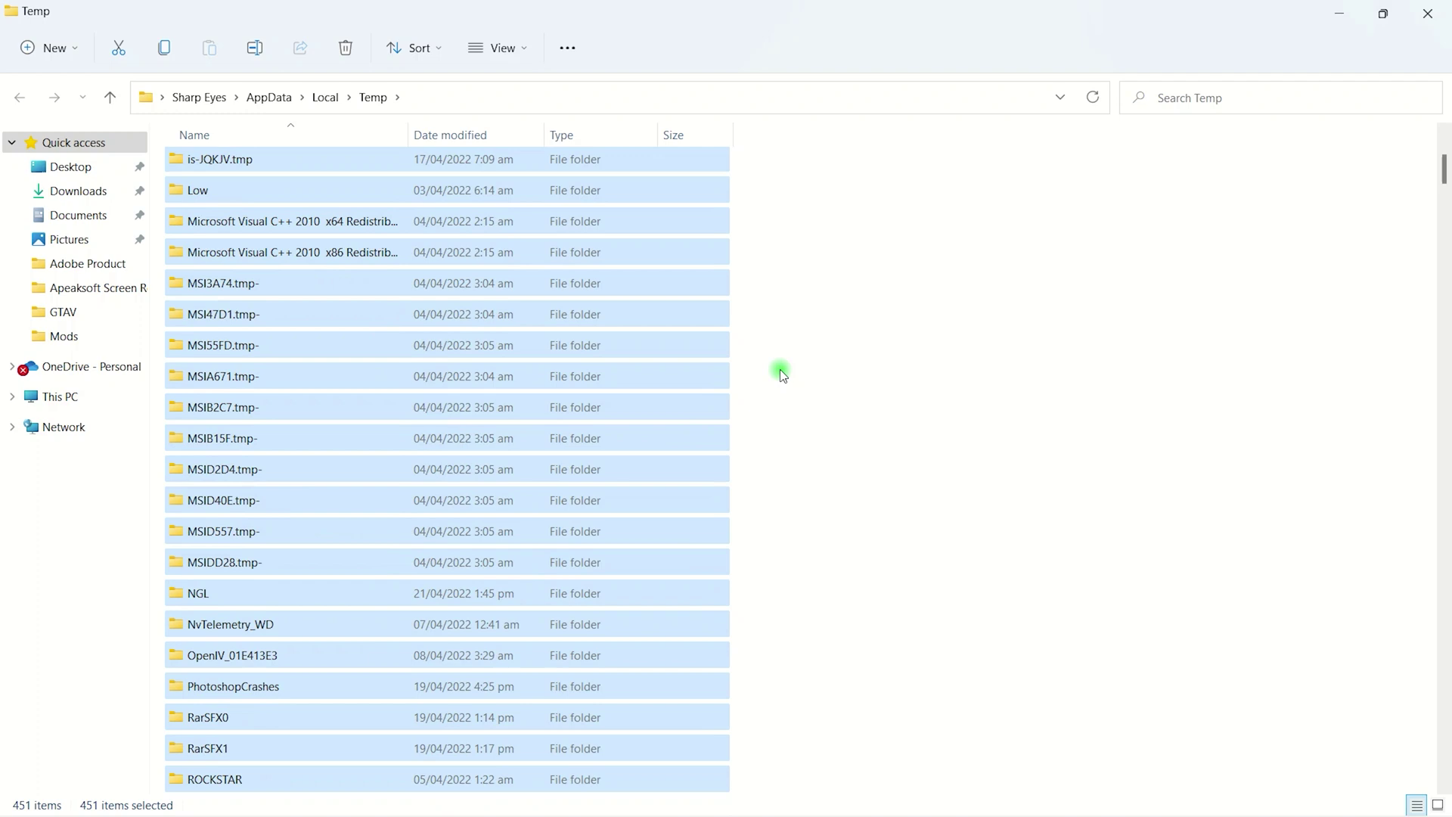
key("Delete")
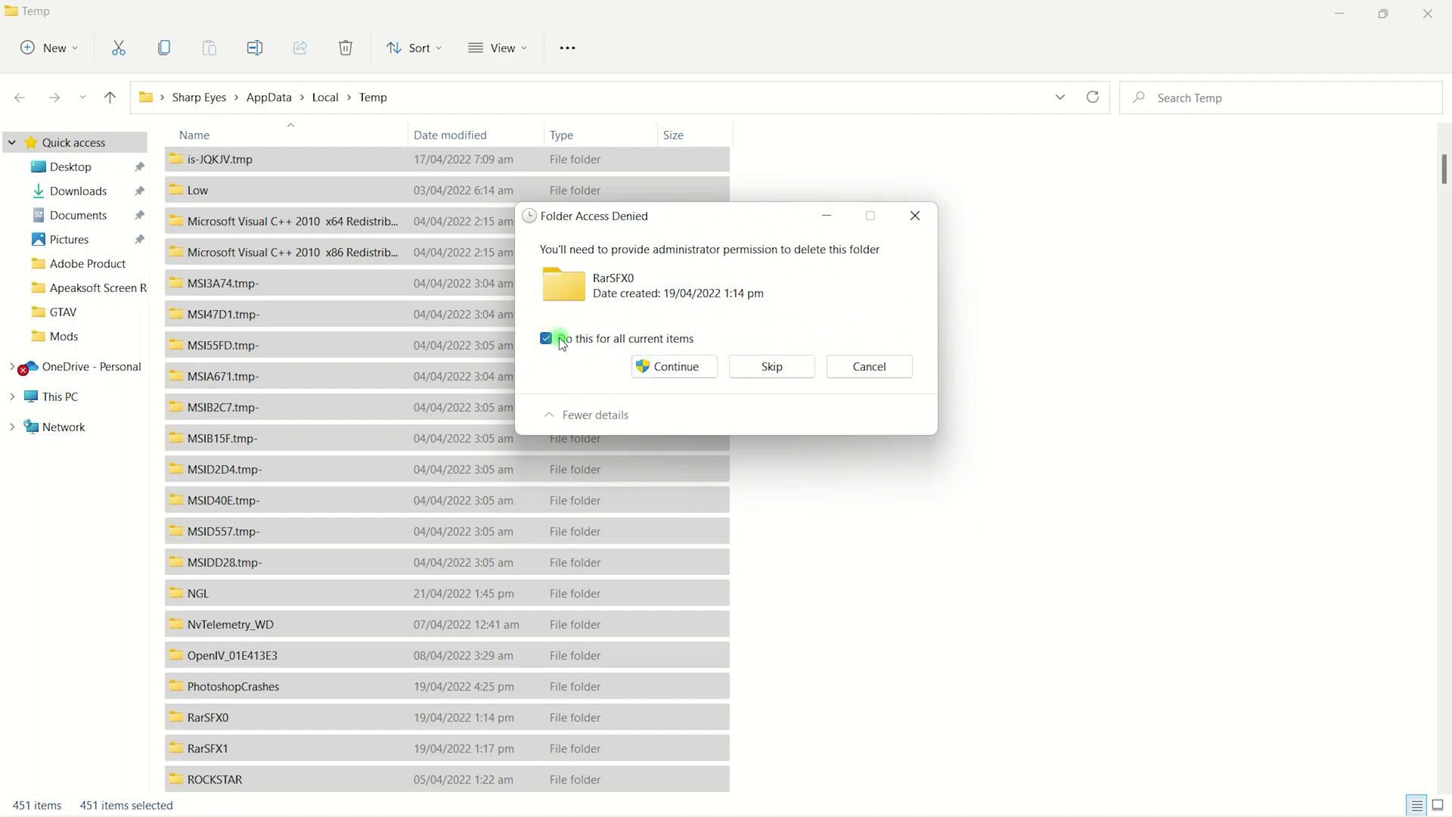
left_click(671, 368)
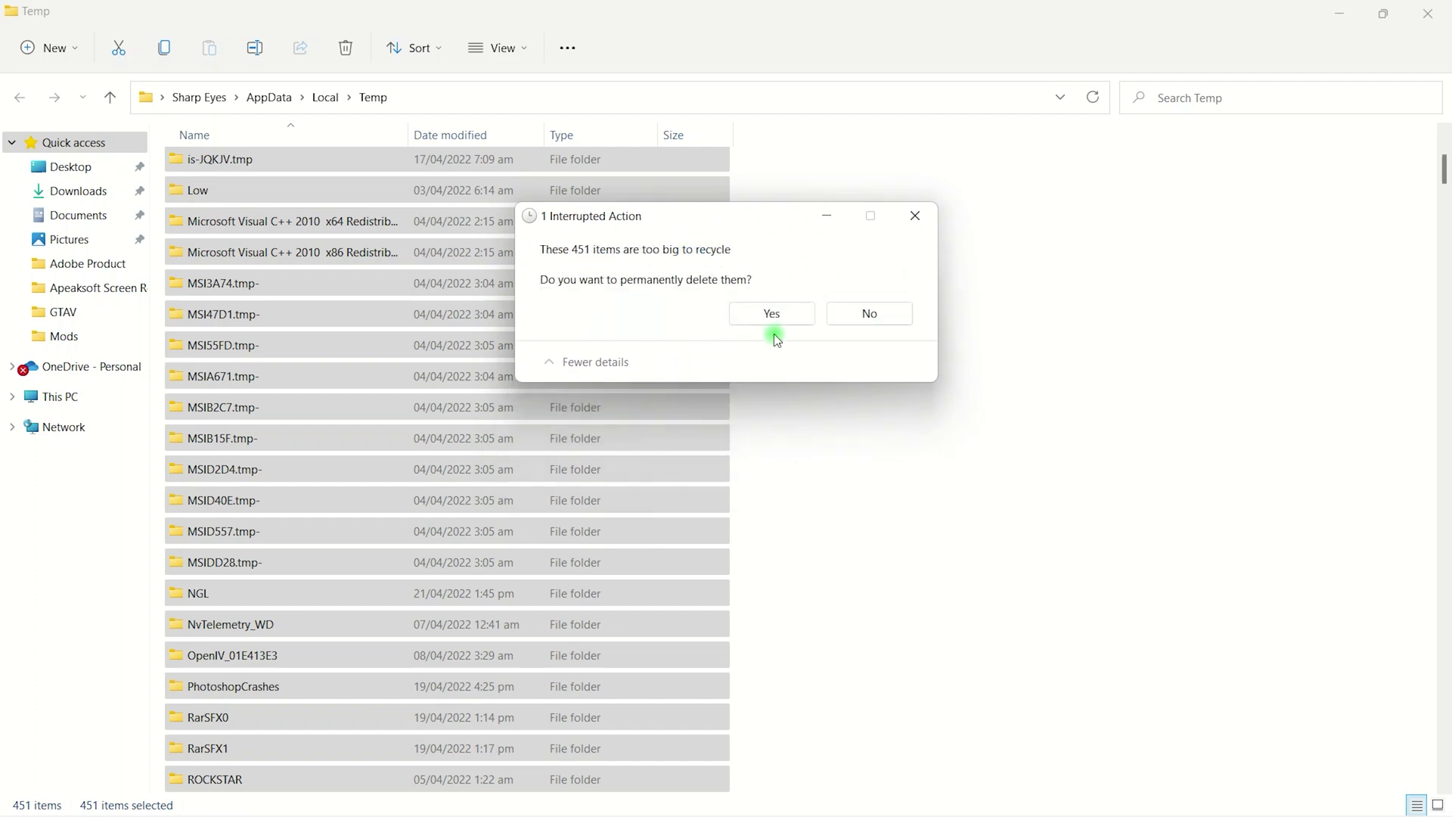
left_click(771, 314)
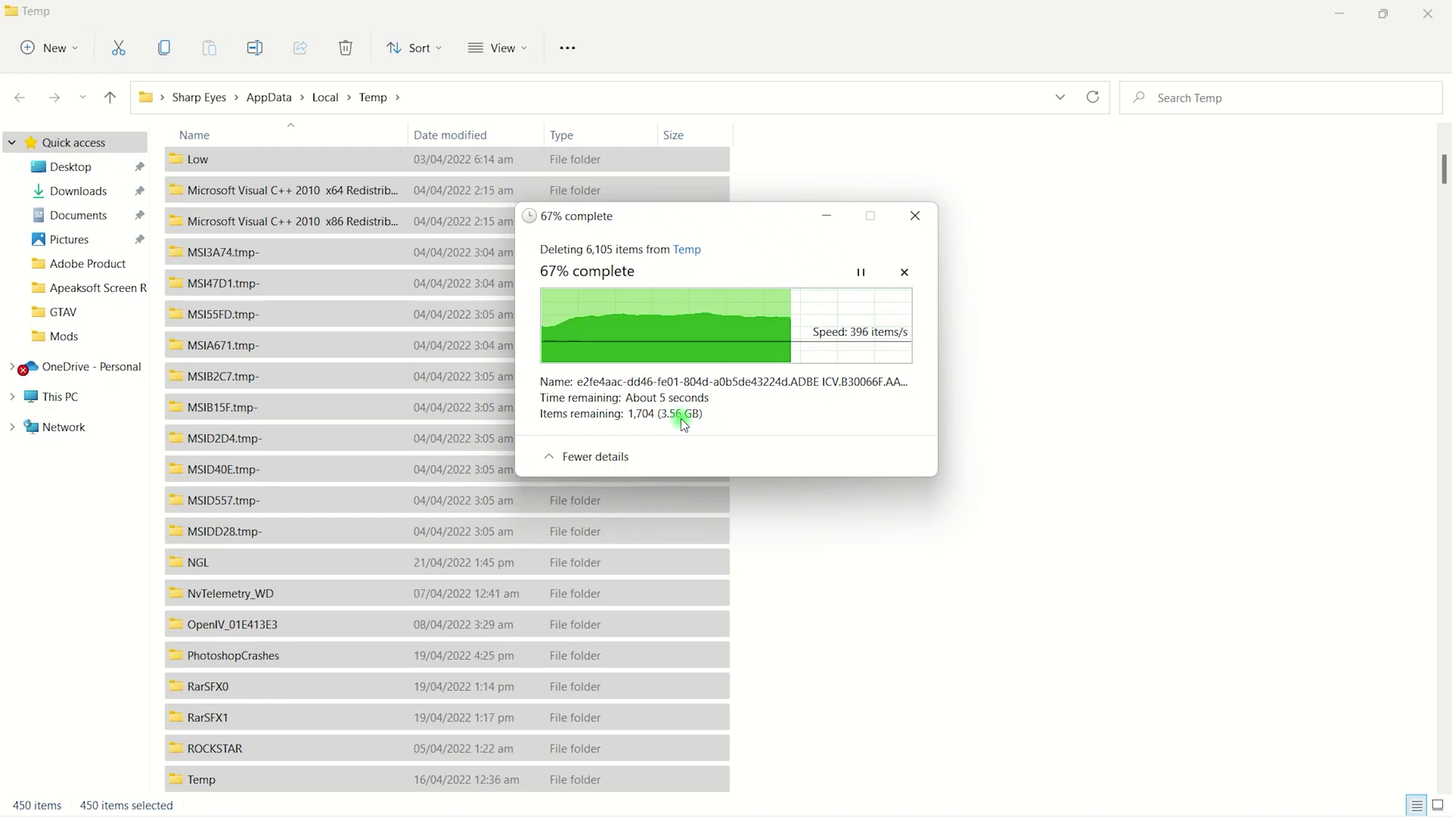
left_click(1354, 9)
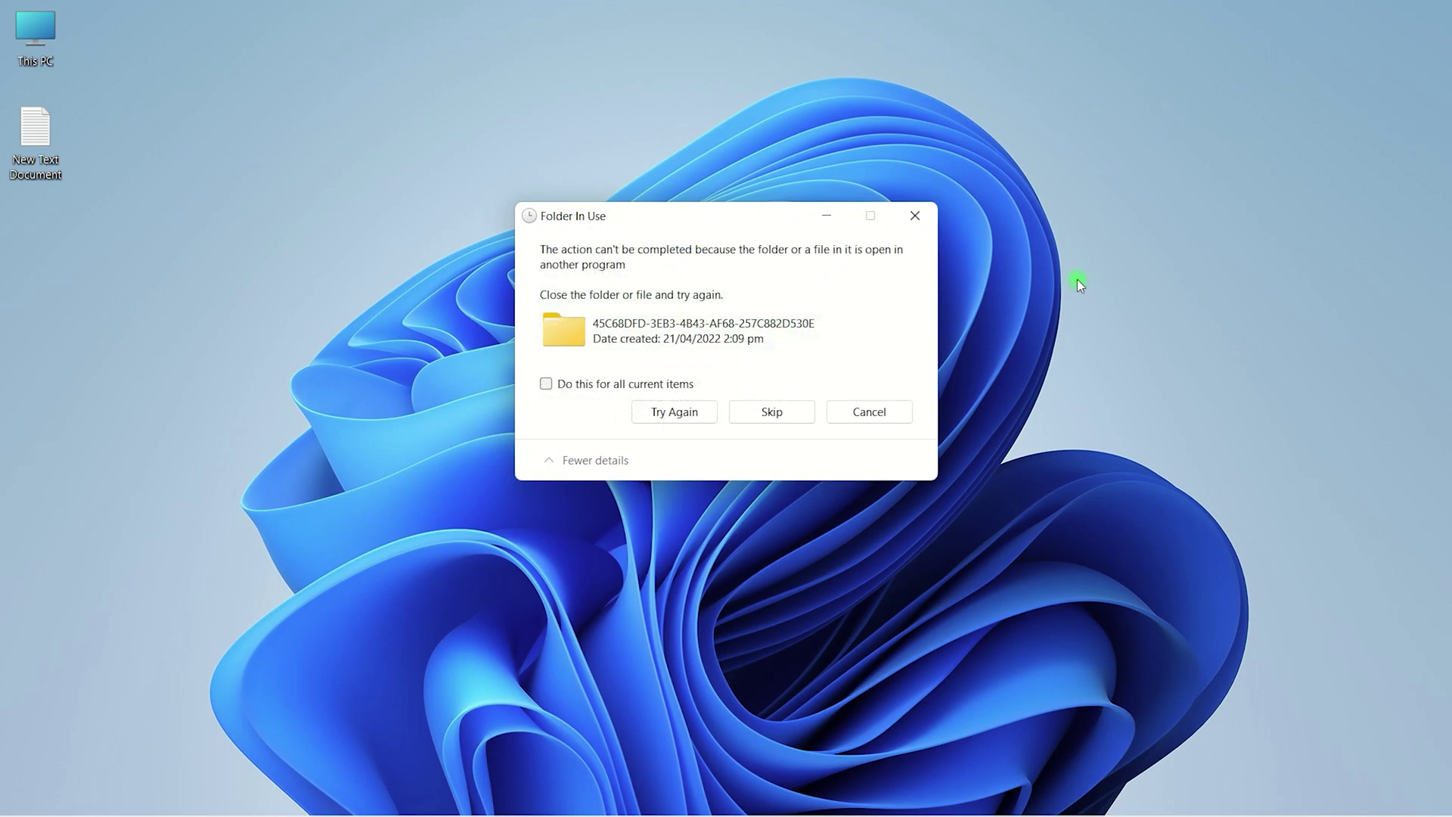
Step: Retry the in-use folder, then skip all items still in use
left_click(664, 419)
left_click(670, 417)
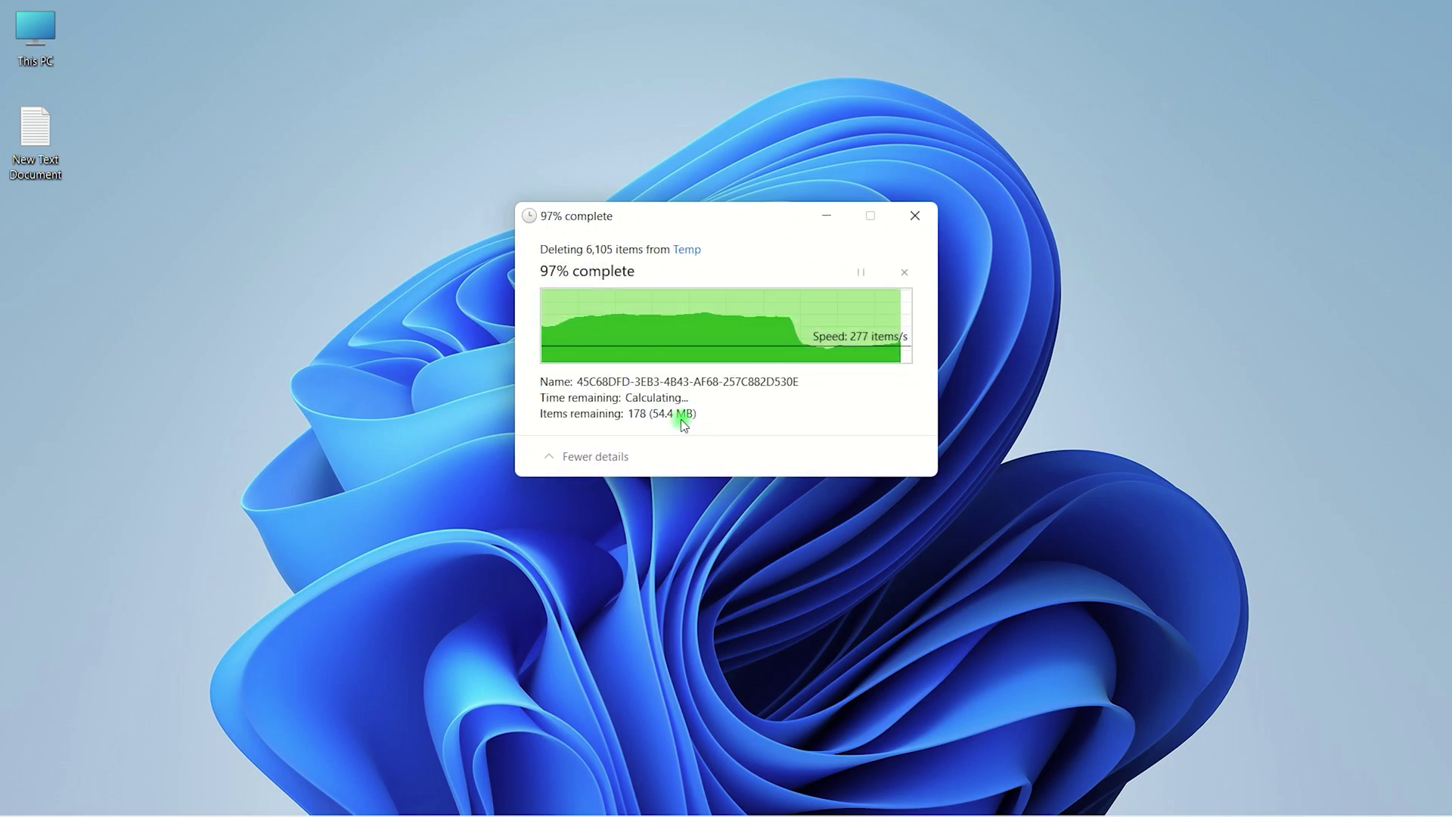
left_click(677, 417)
left_click(565, 388)
left_click(771, 413)
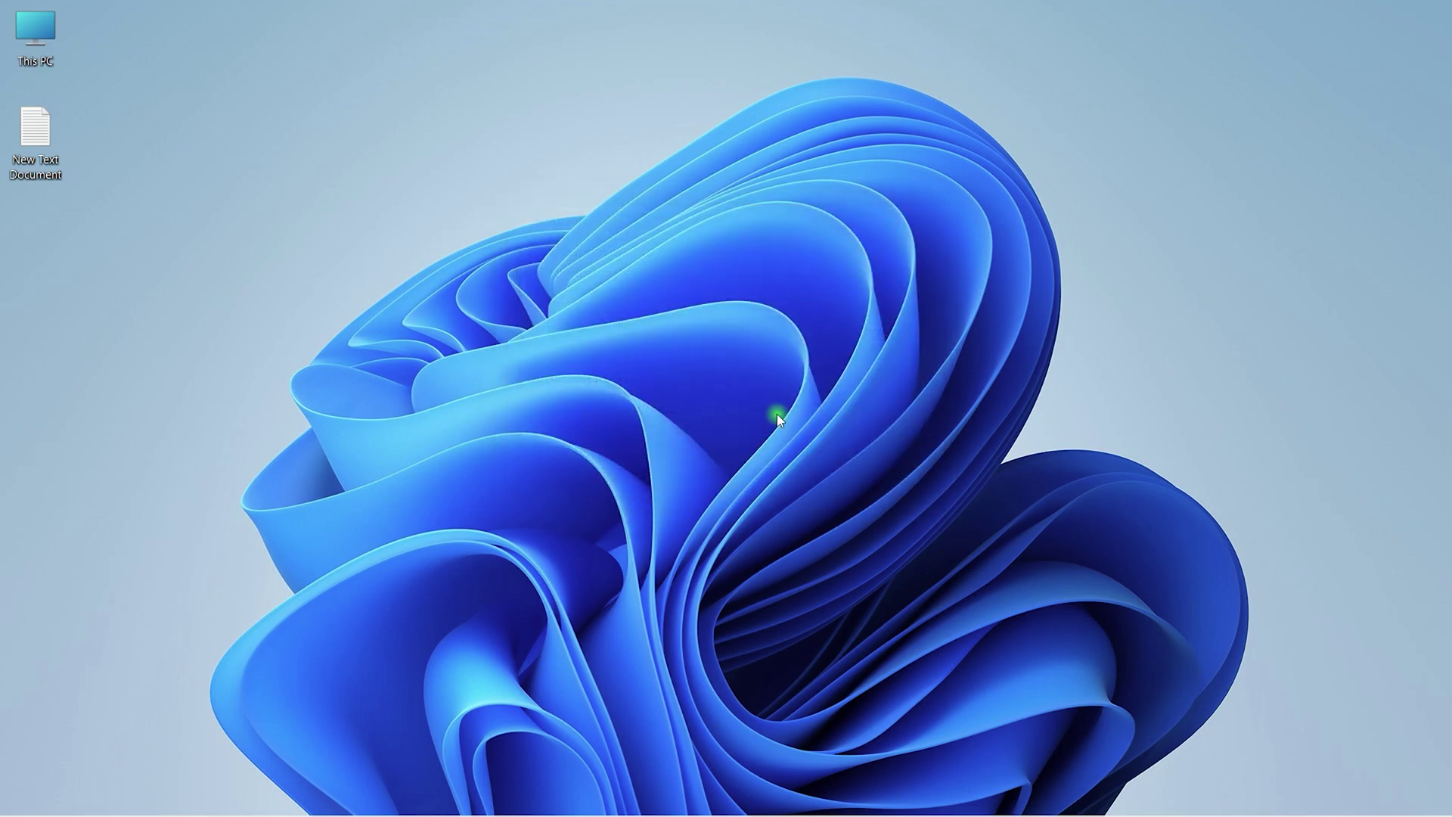
right_click(734, 329)
left_click(790, 409)
right_click(833, 364)
left_click(819, 328)
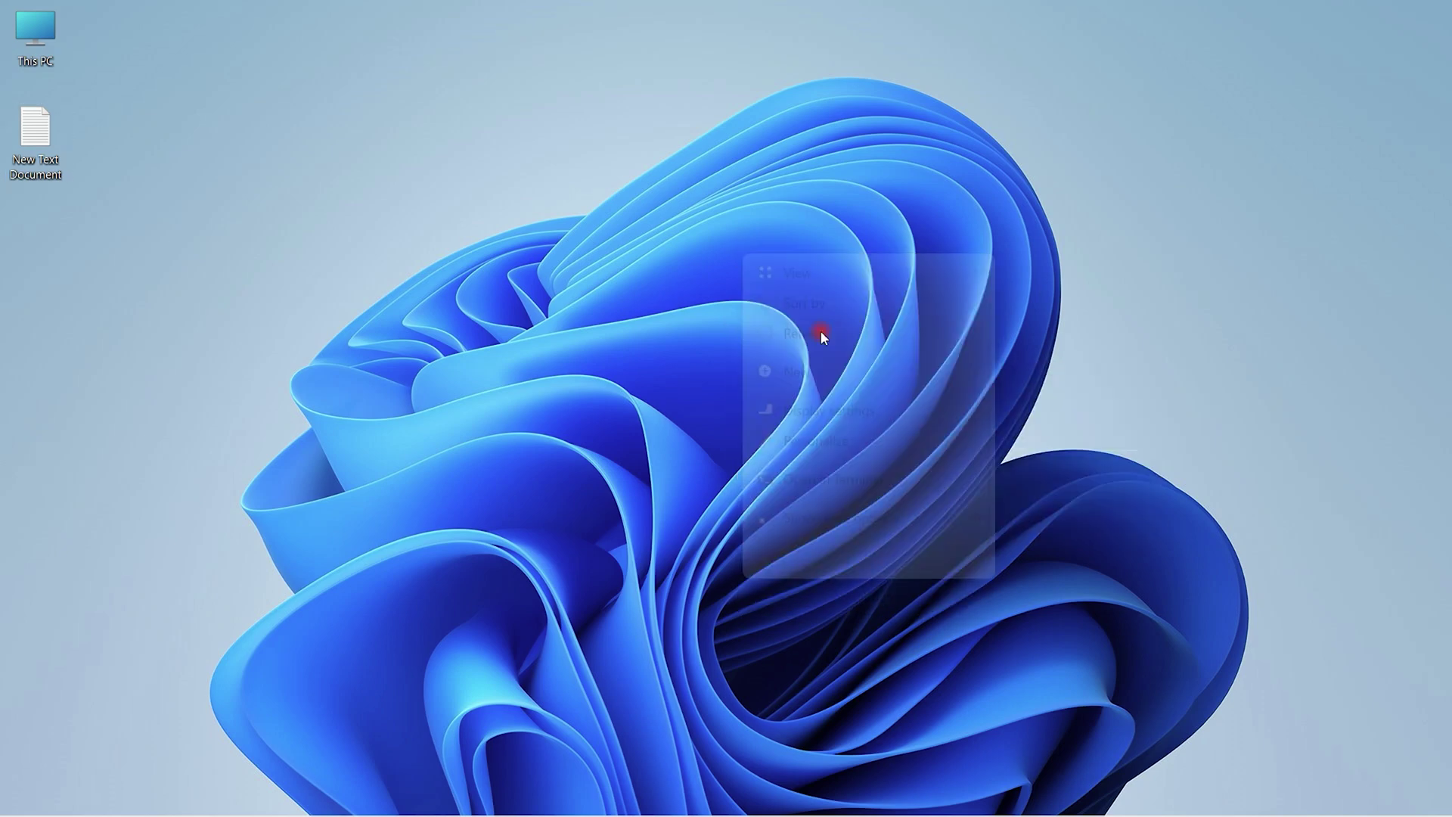
right_click(754, 181)
left_click(787, 214)
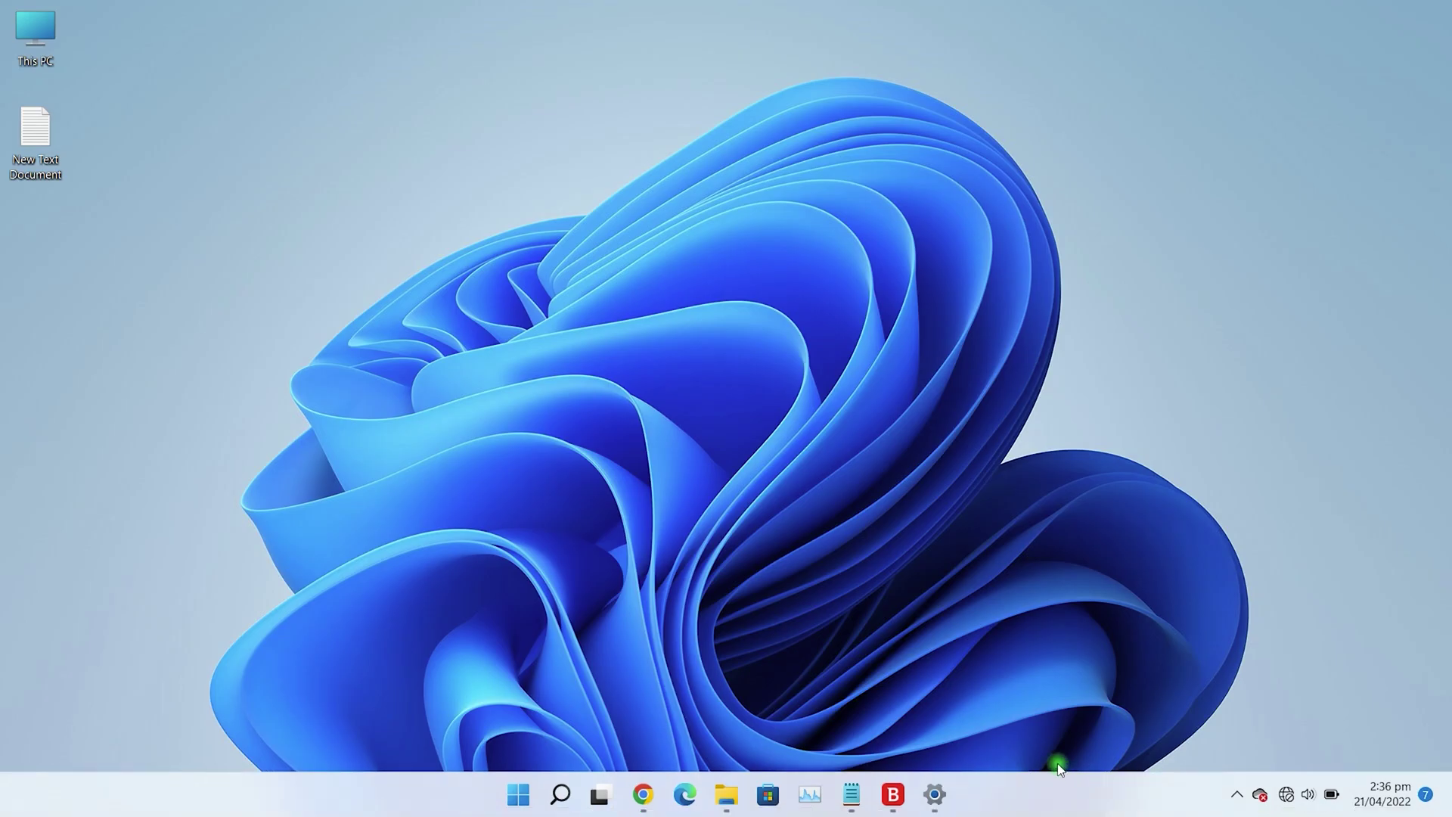